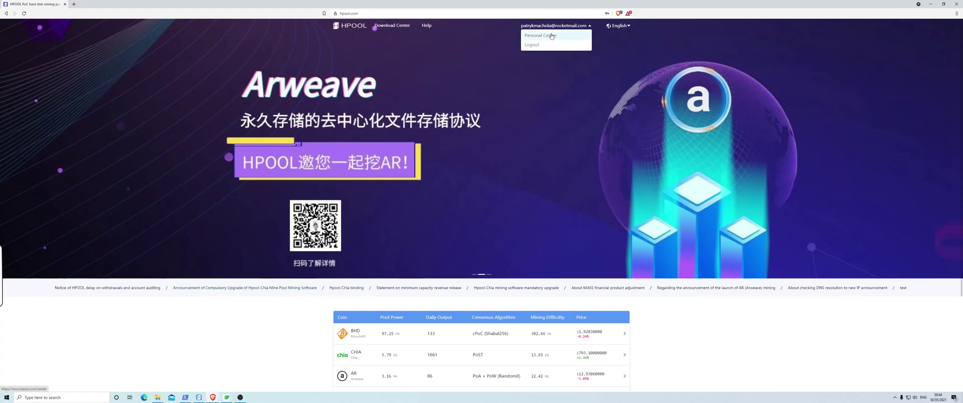
Step: Open the Personal Center and check the CHIA balance in the Asset overview
{"action": "left_click", "coordinate": [549, 37]}
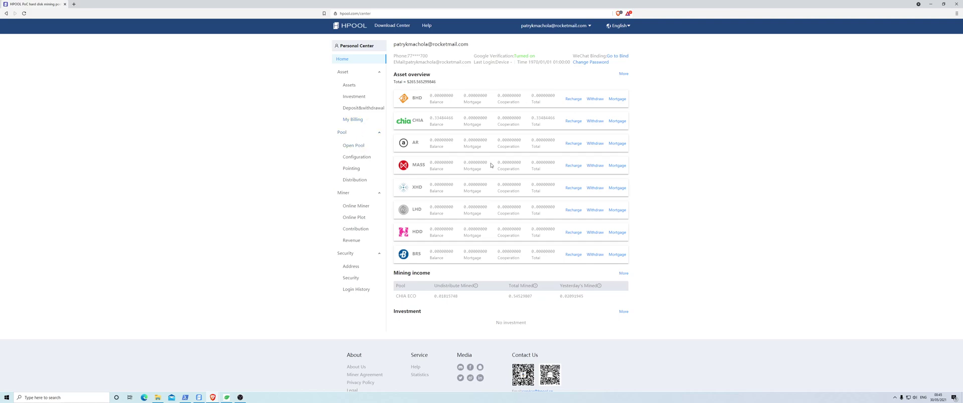
{"action": "left_click_drag", "start_coordinate": [435, 118], "coordinate": [454, 119]}
{"action": "left_click", "coordinate": [451, 120]}
Step: Review the account's last login details and confirm Google Verification is turned on
{"action": "left_click_drag", "start_coordinate": [474, 56], "coordinate": [522, 62]}
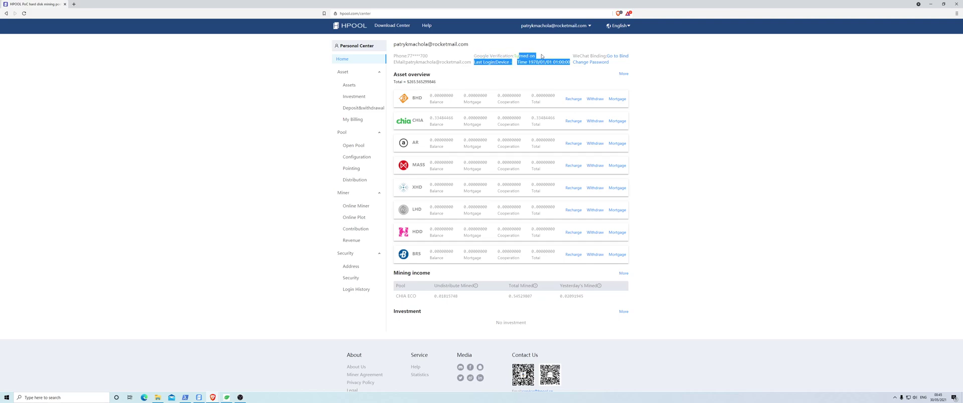
{"action": "left_click", "coordinate": [491, 56]}
{"action": "left_click_drag", "start_coordinate": [474, 57], "coordinate": [538, 58]}
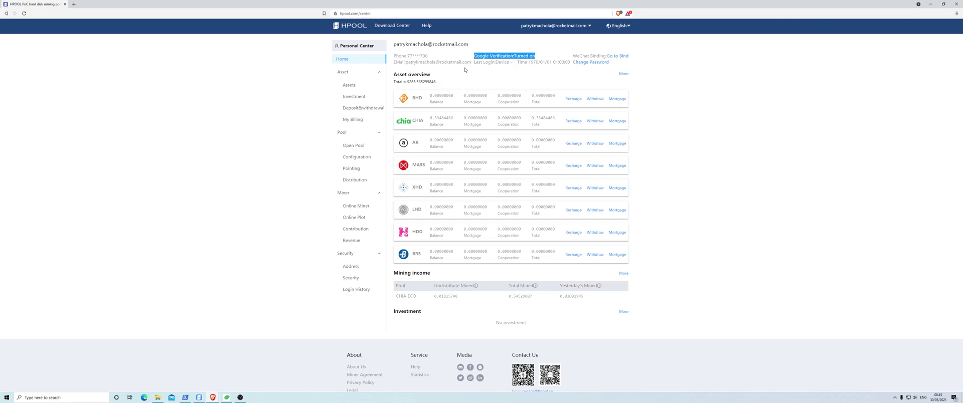
{"action": "left_click", "coordinate": [495, 63]}
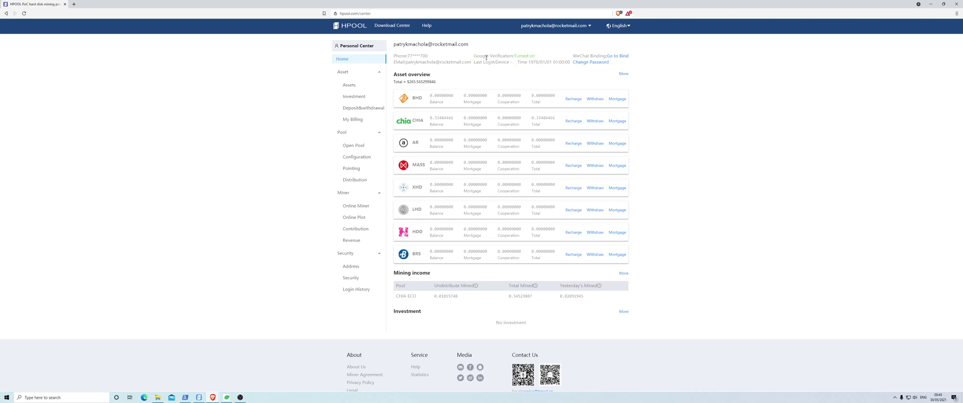
{"action": "left_click_drag", "start_coordinate": [475, 57], "coordinate": [542, 59]}
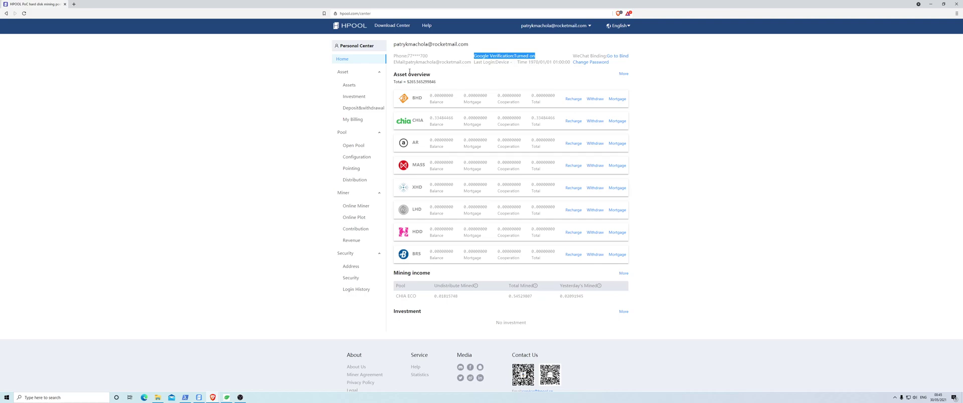
Step: Glance at the deposit and withdrawal records, then show the full asset balance list
{"action": "left_click", "coordinate": [373, 111]}
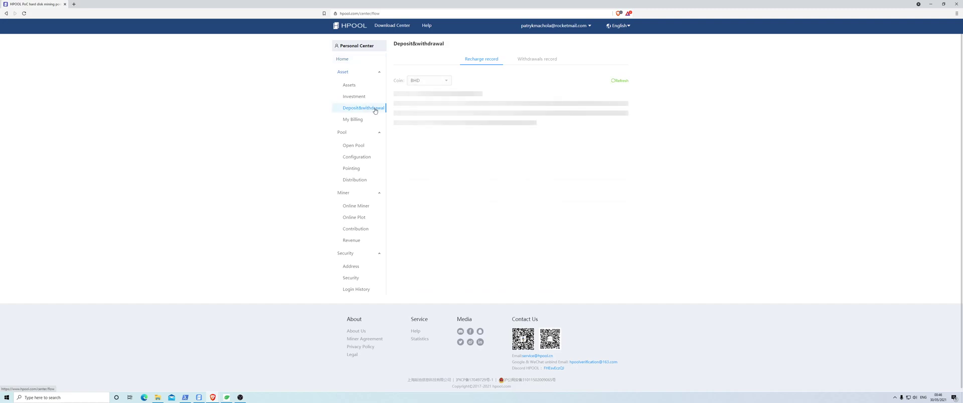
{"action": "left_click", "coordinate": [345, 62]}
{"action": "left_click", "coordinate": [349, 84]}
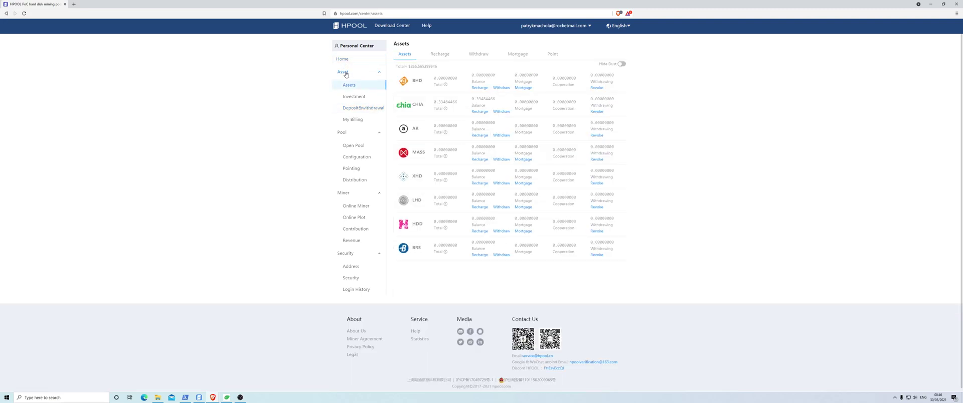
{"action": "double_click", "coordinate": [343, 72]}
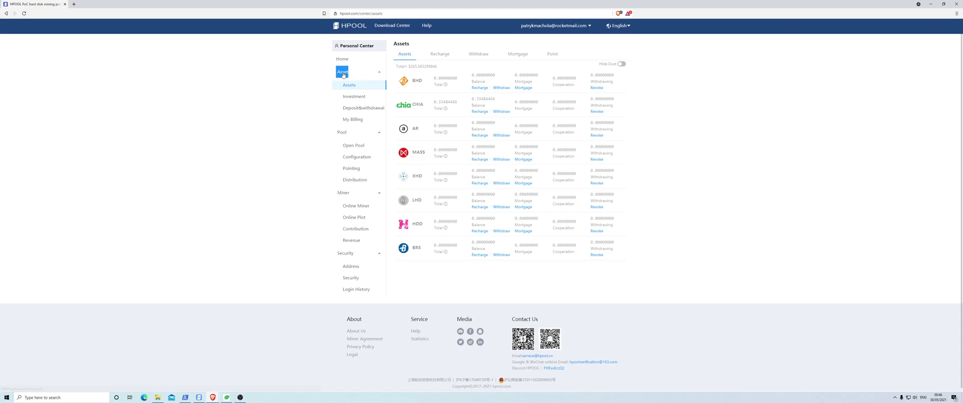
Step: From the CHIA withdrawal form's Address list, start adding a new withdrawal address
{"action": "left_click", "coordinate": [499, 112]}
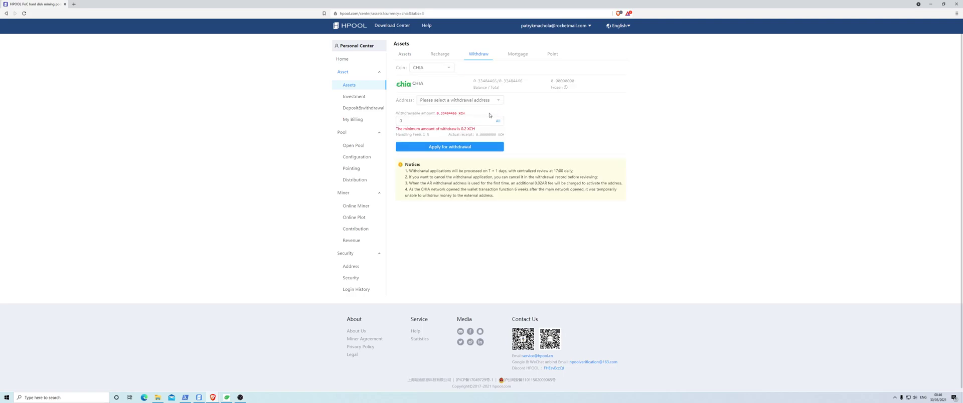
{"action": "left_click", "coordinate": [446, 101]}
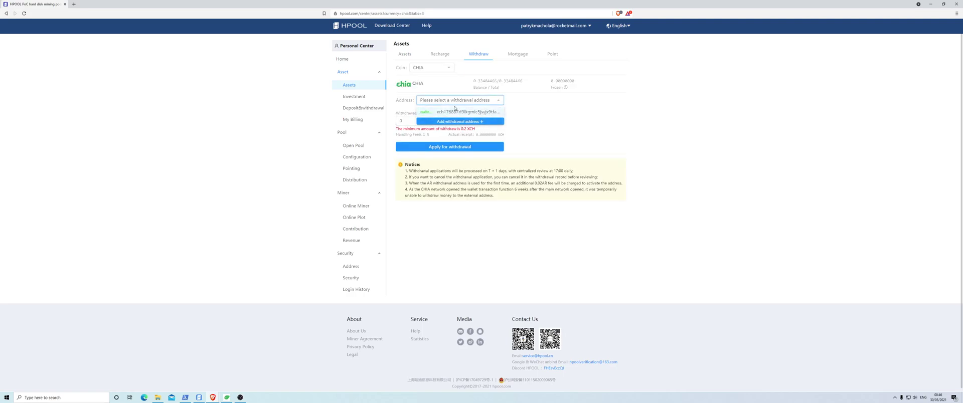
{"action": "left_click", "coordinate": [445, 121]}
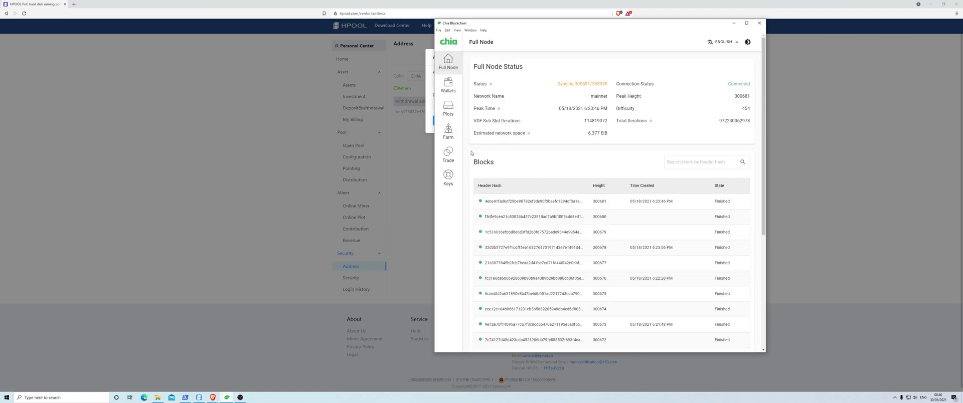
Step: Bring up the Reddit hpool plotter post and read its title, summary and signature block
{"action": "left_click", "coordinate": [240, 397]}
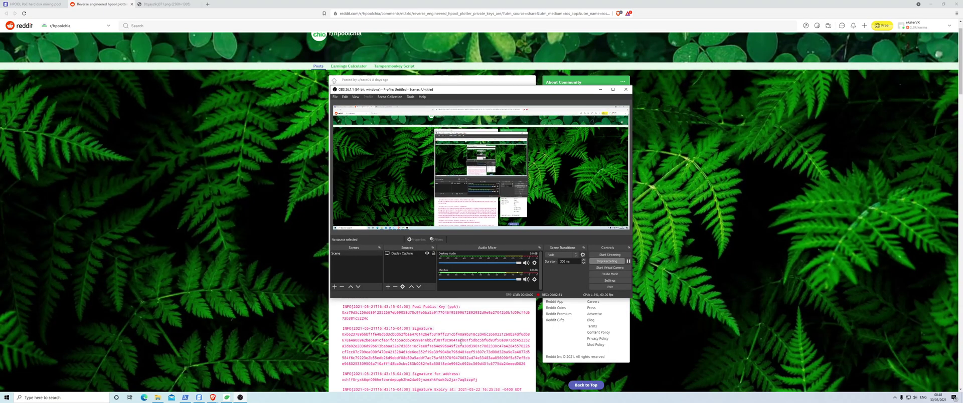
{"action": "left_click", "coordinate": [453, 340]}
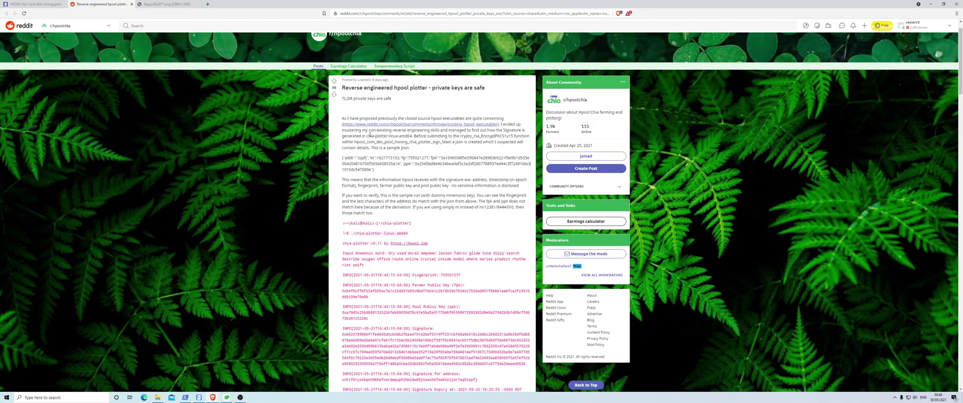
{"action": "mouse_move", "coordinate": [342, 89]}
{"action": "left_mouse_down"}
{"action": "mouse_move", "coordinate": [354, 99]}
{"action": "mouse_move", "coordinate": [432, 88]}
{"action": "left_mouse_up"}
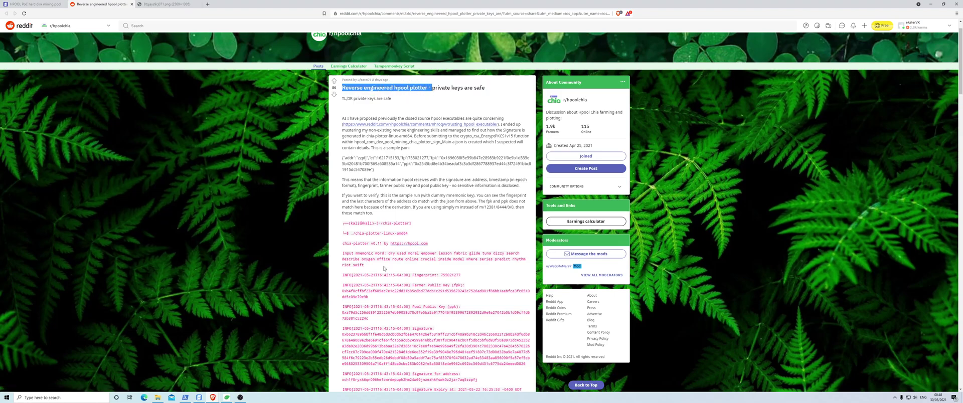
{"action": "scroll", "coordinate": [353, 284], "scroll_direction": "down", "scroll_amount": 1}
{"action": "mouse_move", "coordinate": [346, 281]}
{"action": "left_mouse_down"}
{"action": "mouse_move", "coordinate": [527, 297]}
{"action": "mouse_move", "coordinate": [524, 308]}
{"action": "left_mouse_up"}
{"action": "left_click", "coordinate": [477, 284]}
{"action": "scroll", "coordinate": [478, 284], "scroll_direction": "up", "scroll_amount": 2}
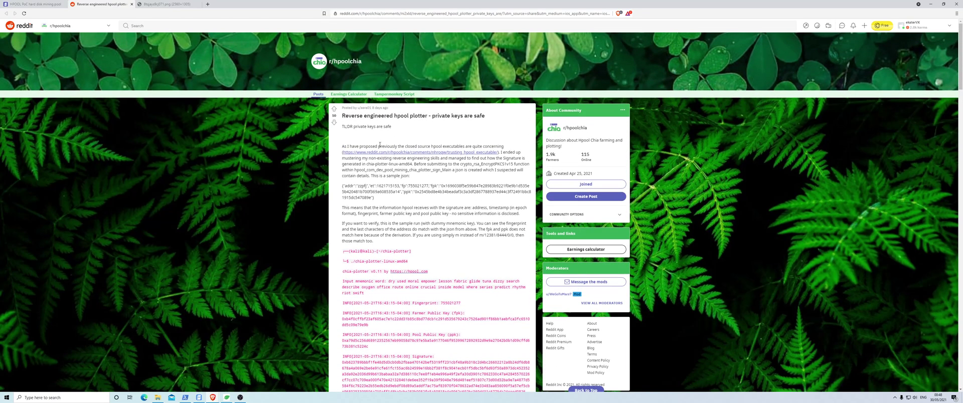
Step: Read how the sample json is generated and that nothing sensitive is disclosed, through the closing paragraph
{"action": "left_click_drag", "start_coordinate": [350, 164], "coordinate": [429, 181]}
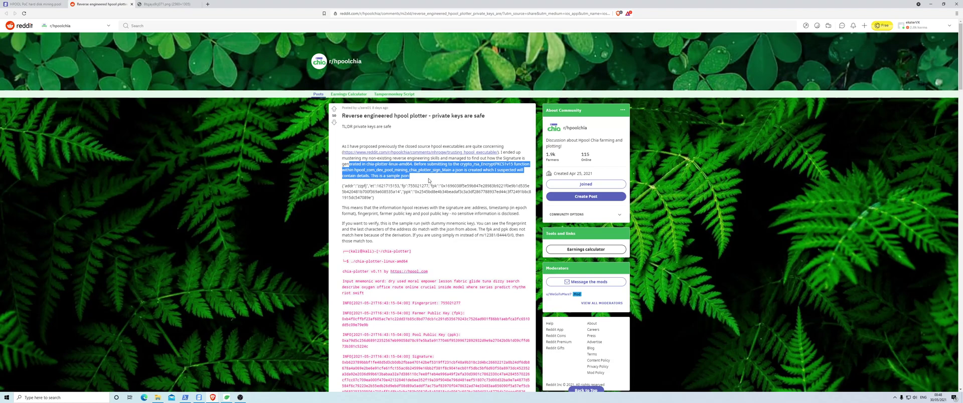
{"action": "left_click", "coordinate": [445, 200]}
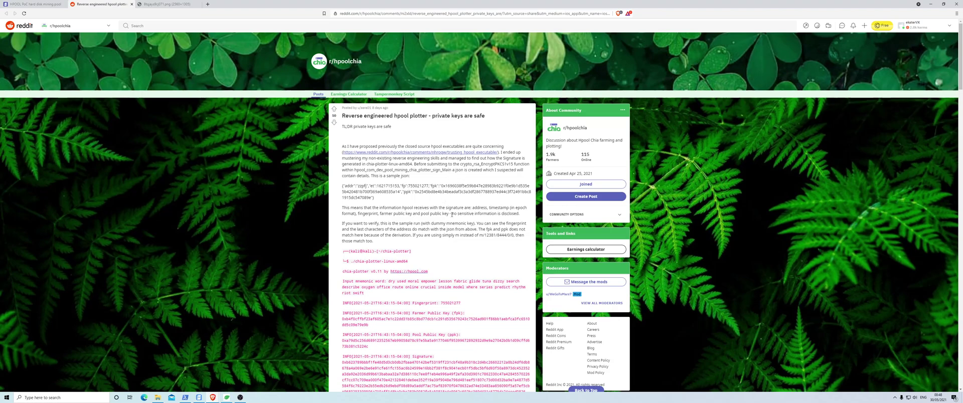
{"action": "left_click_drag", "start_coordinate": [451, 215], "coordinate": [523, 216]}
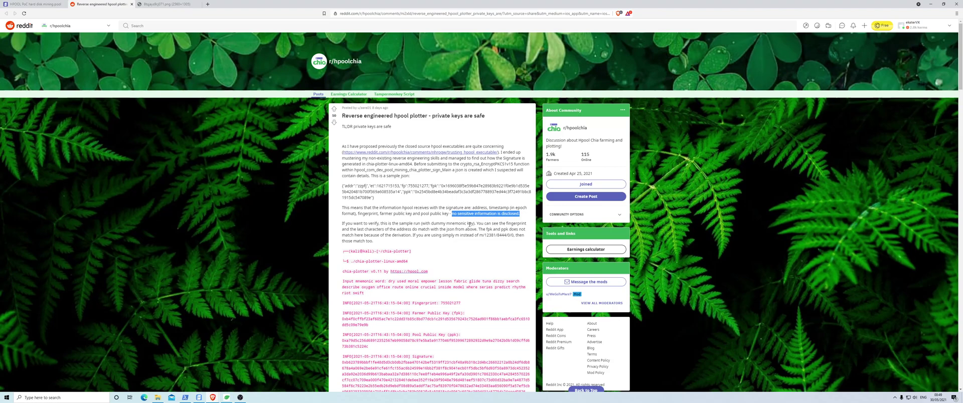
{"action": "scroll", "coordinate": [469, 224], "scroll_direction": "down", "scroll_amount": 3}
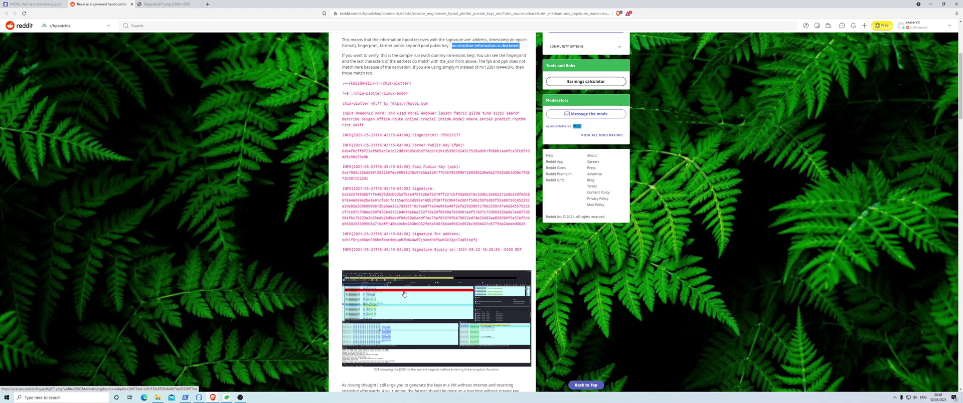
{"action": "scroll", "coordinate": [404, 288], "scroll_direction": "down", "scroll_amount": 1}
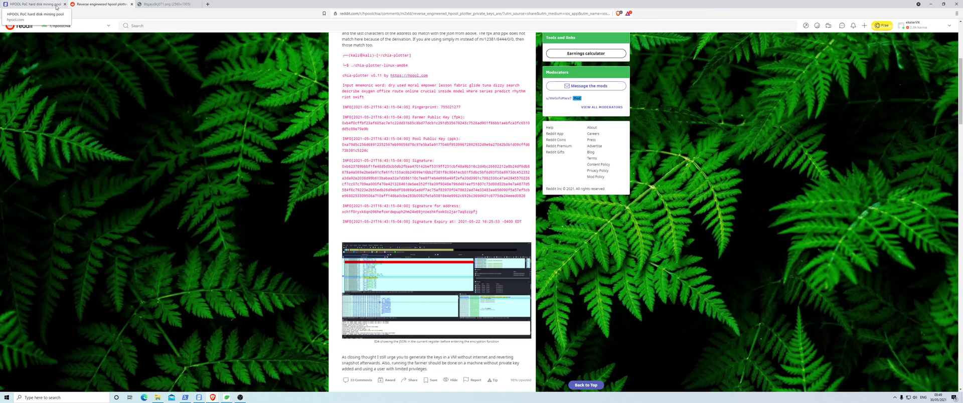
{"action": "scroll", "coordinate": [458, 266], "scroll_direction": "down", "scroll_amount": 2}
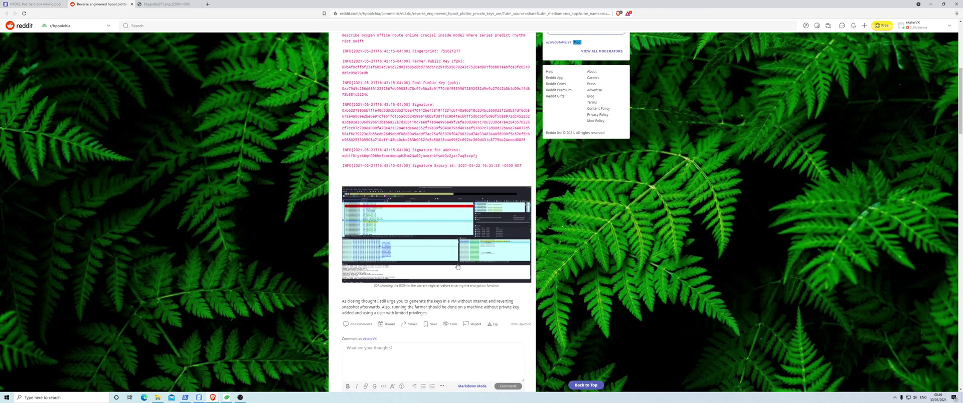
{"action": "double_click", "coordinate": [455, 301]}
{"action": "left_click", "coordinate": [457, 301]}
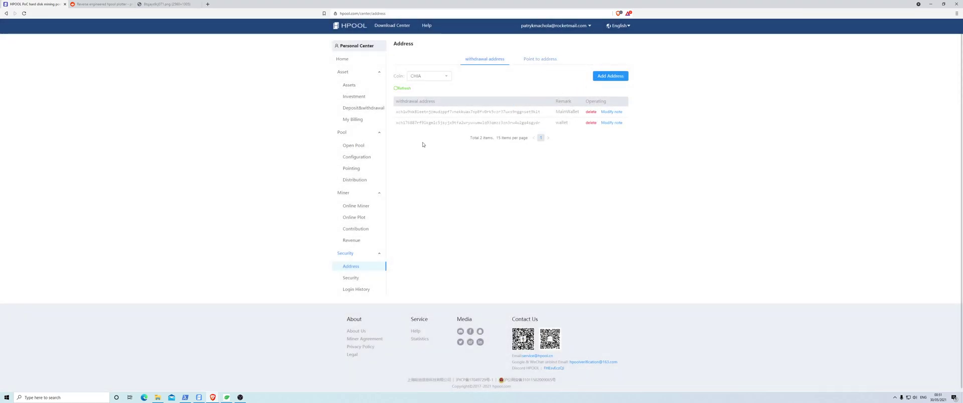
Step: Copy the main wallet withdrawal address from the Chia Blockchain wallets window
{"action": "key", "text": "alt+Tab"}
{"action": "key", "text": "alt+Tab"}
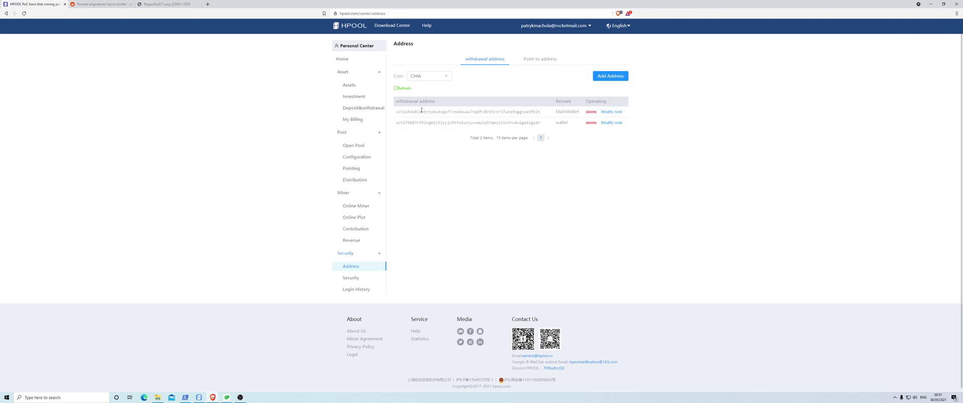
{"action": "double_click", "coordinate": [401, 111]}
{"action": "key", "text": "alt+Tab"}
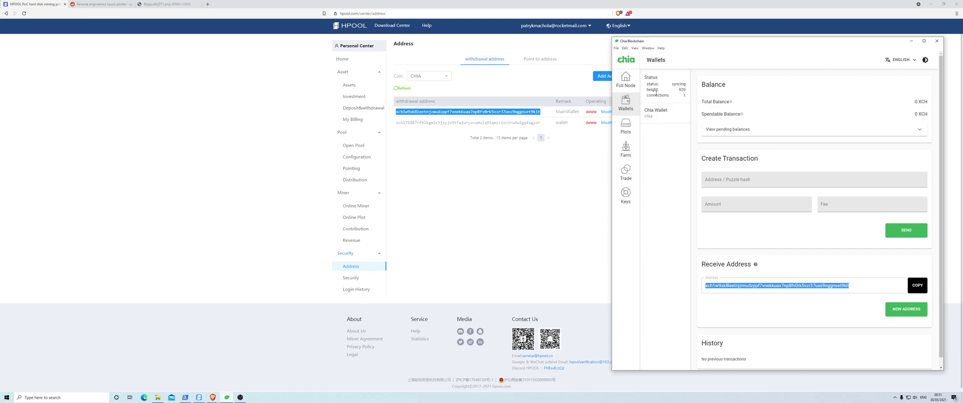
{"action": "left_click", "coordinate": [623, 104]}
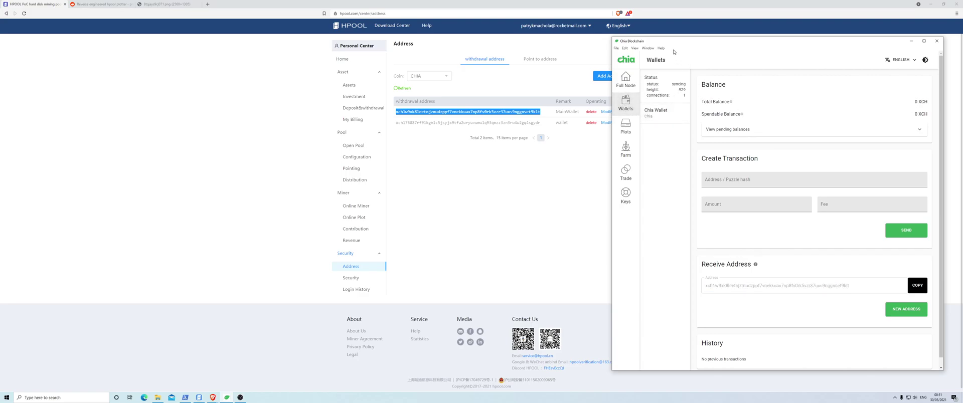
{"action": "left_click_drag", "start_coordinate": [673, 43], "coordinate": [626, 45]}
Step: Open HPOOL's CHIA withdrawal form and choose the saved main wallet address as destination
{"action": "left_click", "coordinate": [344, 59]}
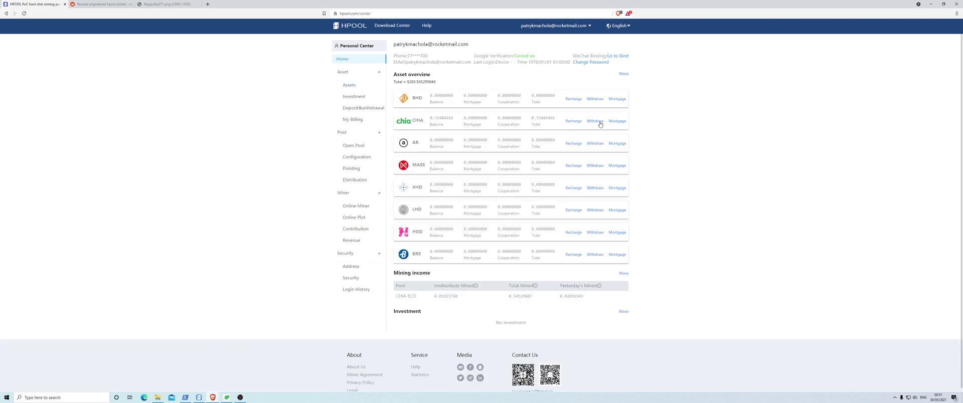
{"action": "left_click", "coordinate": [595, 121]}
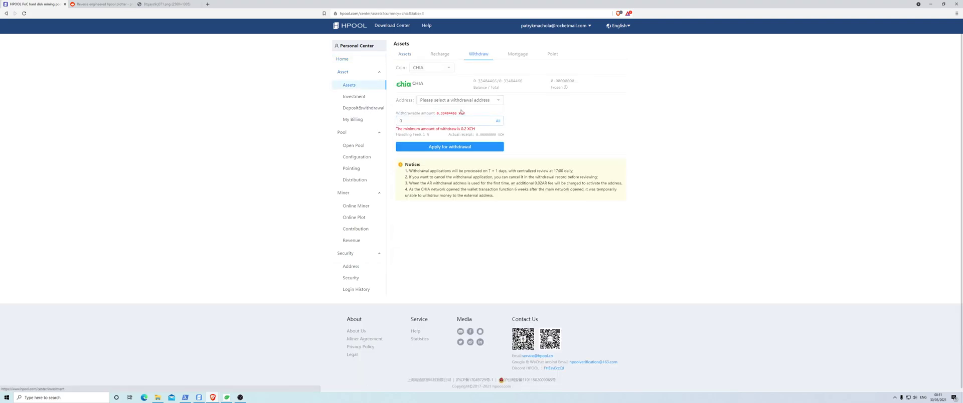
{"action": "left_click", "coordinate": [456, 100]}
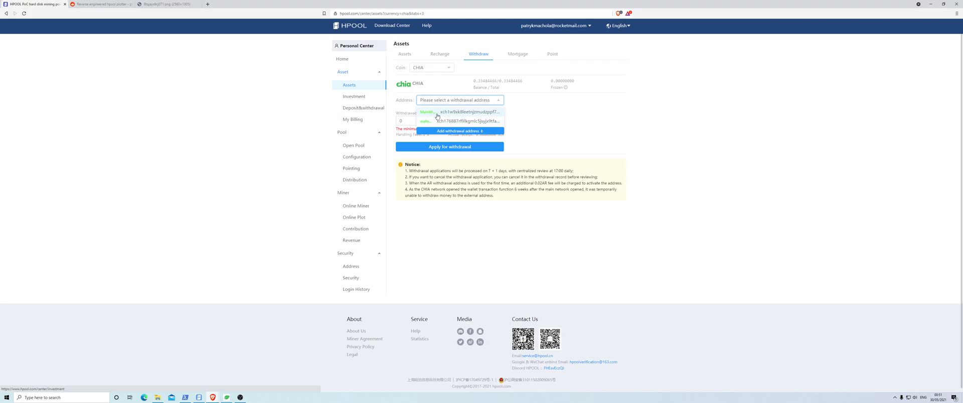
{"action": "left_click", "coordinate": [435, 112]}
Step: Compare the Chia wallet receive address, then check the wallet and full node syncing status
{"action": "left_click", "coordinate": [227, 398]}
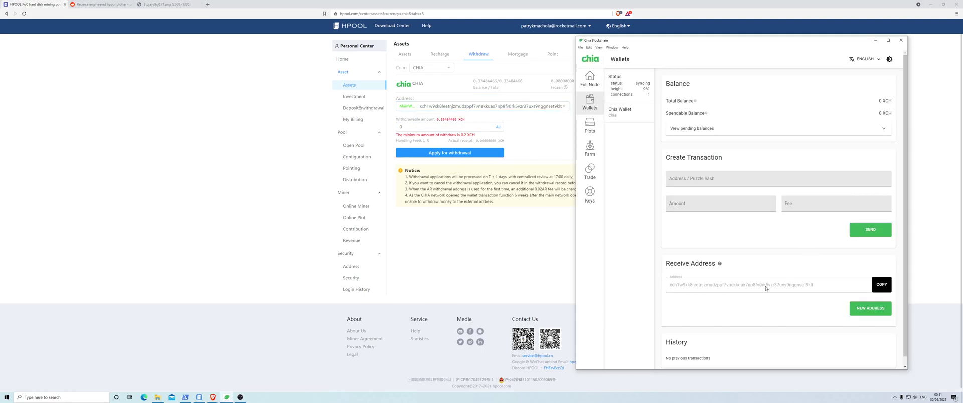
{"action": "double_click", "coordinate": [789, 283]}
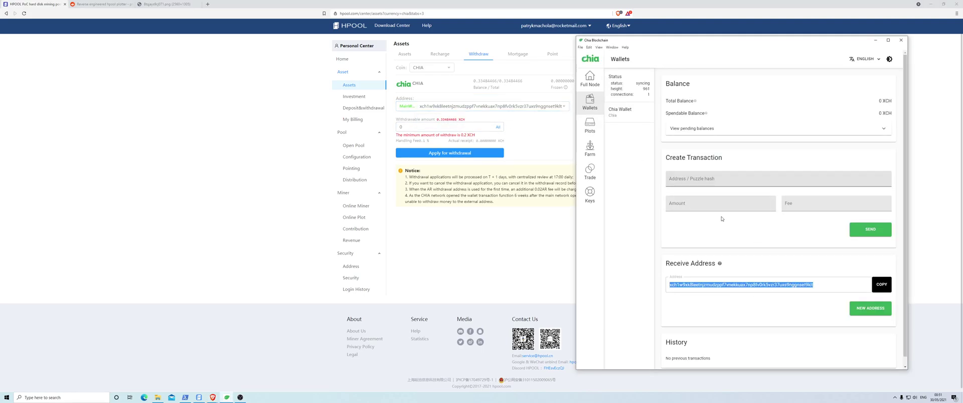
{"action": "left_click", "coordinate": [464, 135]}
{"action": "key", "text": "alt+Tab"}
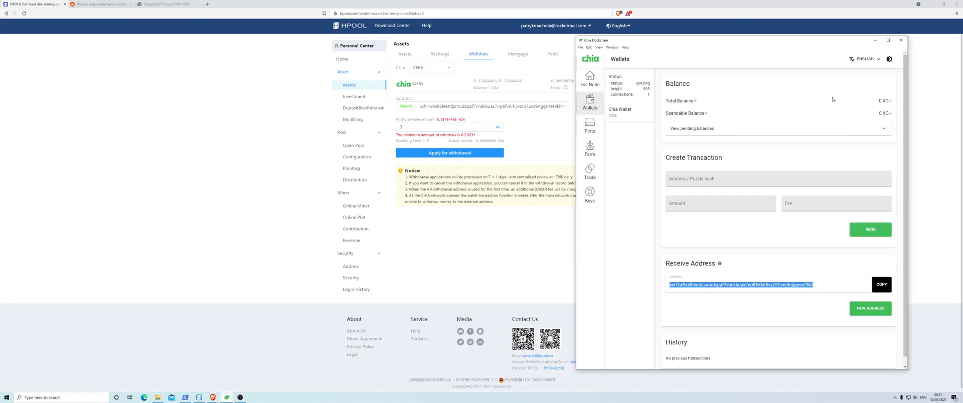
{"action": "left_click_drag", "start_coordinate": [612, 82], "coordinate": [648, 91]}
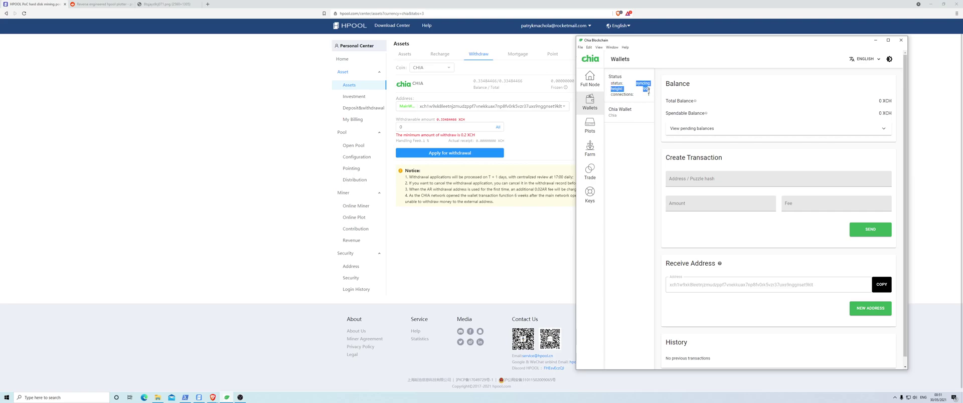
{"action": "left_click", "coordinate": [589, 81]}
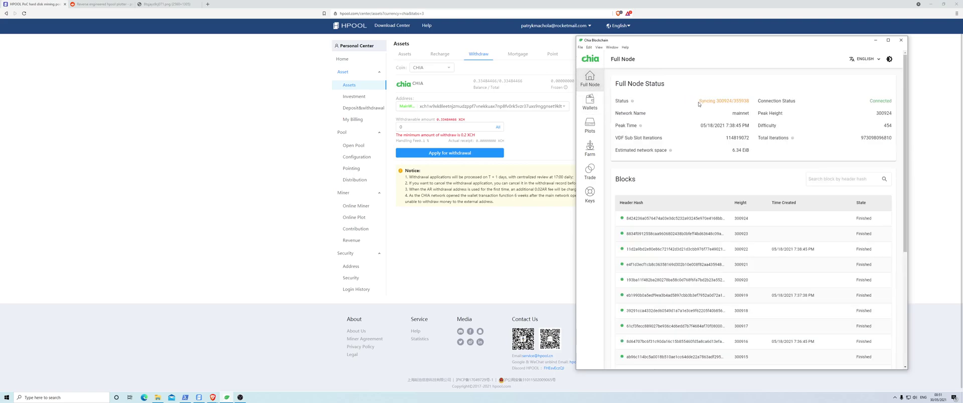
{"action": "left_click_drag", "start_coordinate": [699, 104], "coordinate": [754, 106]}
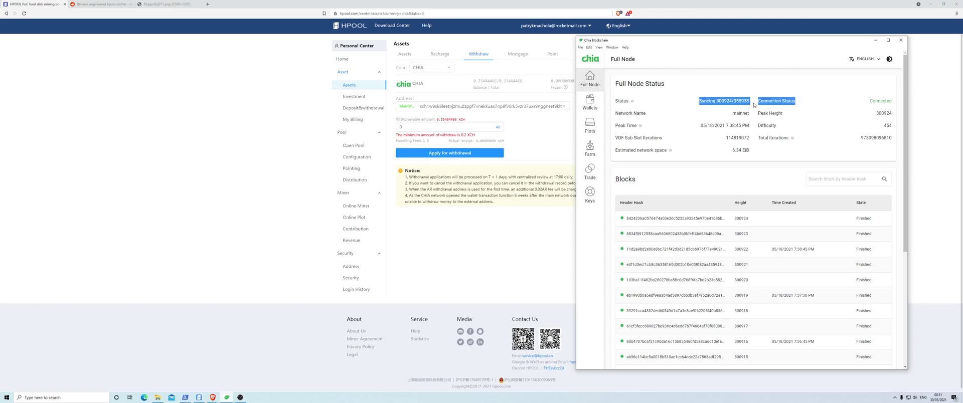
Step: Compare the Chia full node status summary with the wallet's syncing status
{"action": "left_click", "coordinate": [633, 101]}
{"action": "left_click", "coordinate": [590, 102]}
{"action": "left_click", "coordinate": [589, 79]}
{"action": "left_click_drag", "start_coordinate": [622, 84], "coordinate": [750, 151]}
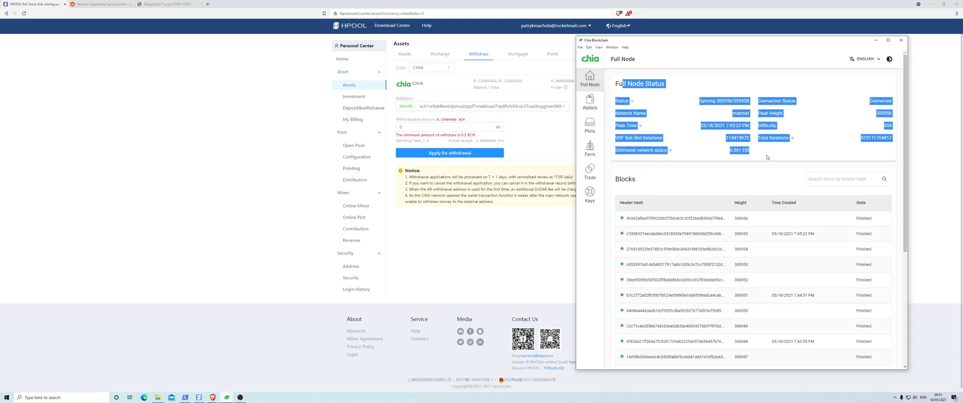
{"action": "left_click", "coordinate": [600, 106]}
{"action": "left_click_drag", "start_coordinate": [610, 80], "coordinate": [651, 95]}
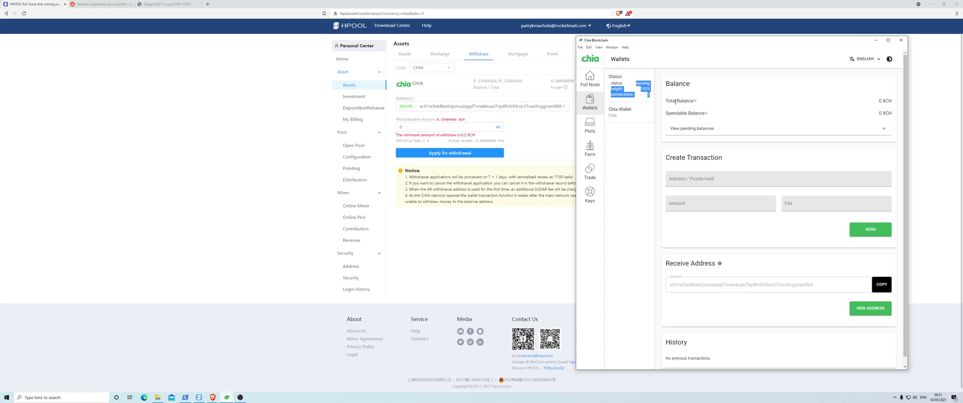
{"action": "left_click", "coordinate": [642, 90]}
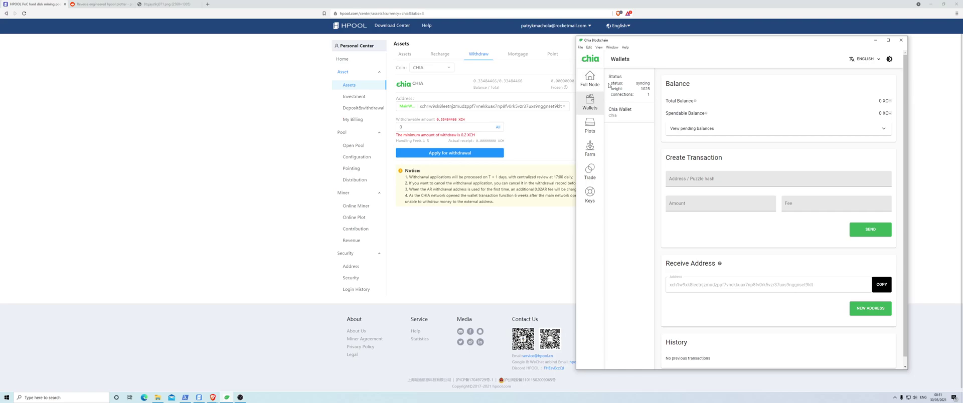
Step: Note node height 300956 versus wallet height 1057, still syncing, with a 0 XCH balance
{"action": "left_click", "coordinate": [590, 79]}
{"action": "left_click_drag", "start_coordinate": [733, 101], "coordinate": [716, 101]}
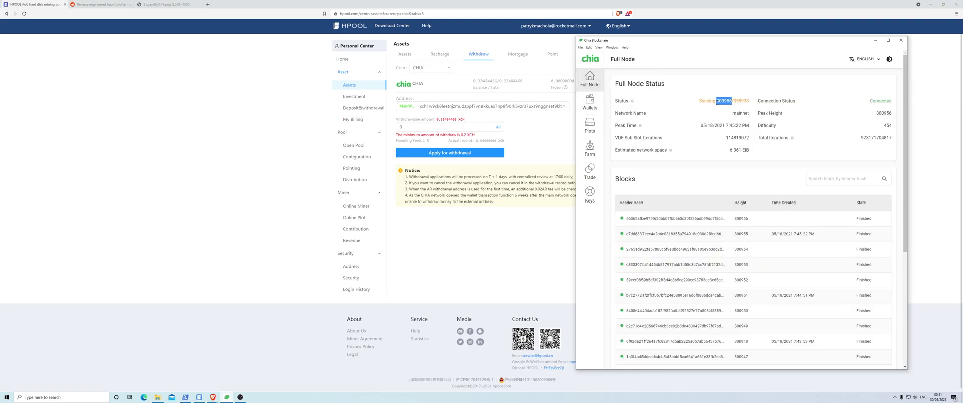
{"action": "left_click", "coordinate": [590, 101]}
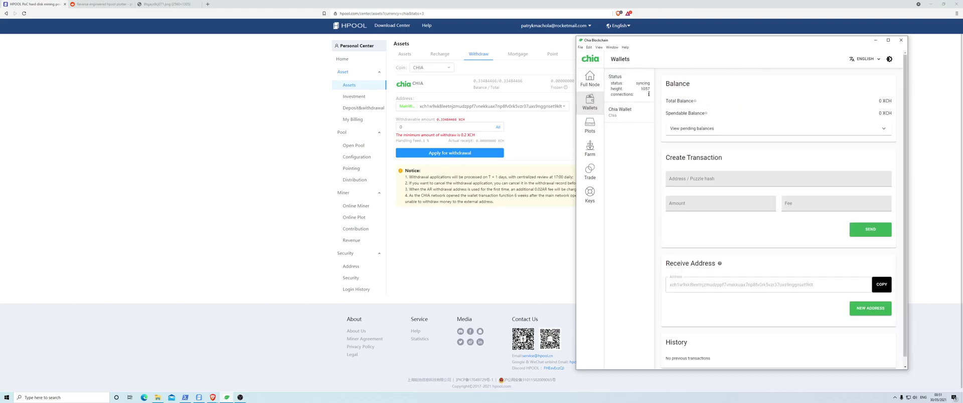
{"action": "left_click_drag", "start_coordinate": [641, 89], "coordinate": [652, 92]}
{"action": "double_click", "coordinate": [639, 83]}
{"action": "left_click_drag", "start_coordinate": [891, 101], "coordinate": [878, 101]}
Step: Recheck the wallet height and 0 XCH balance, ending in HPOOL's withdrawal amount field
{"action": "left_click", "coordinate": [425, 127]}
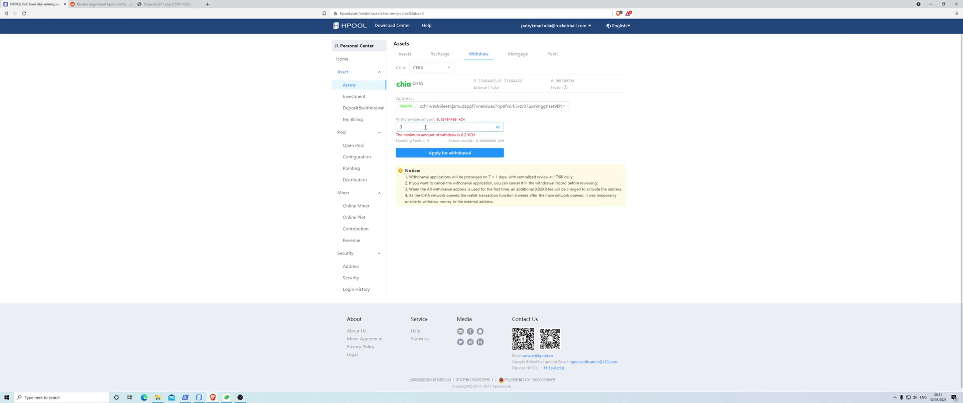
{"action": "key", "text": "alt+Tab"}
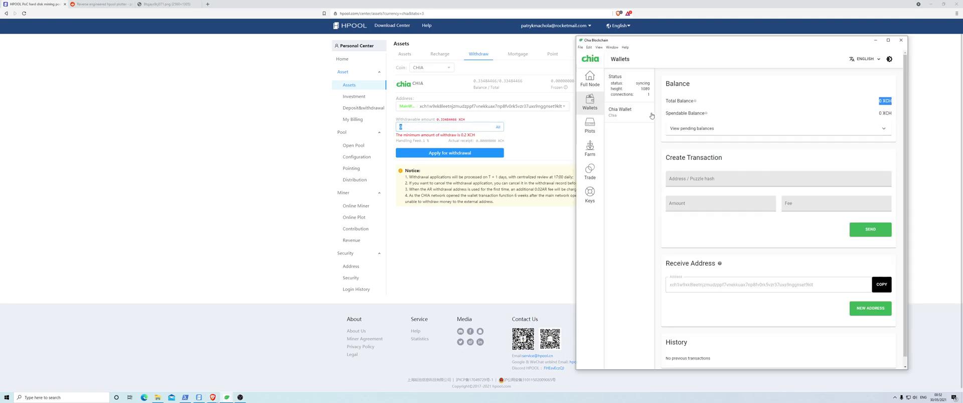
{"action": "double_click", "coordinate": [645, 88]}
{"action": "key", "text": "alt+Tab"}
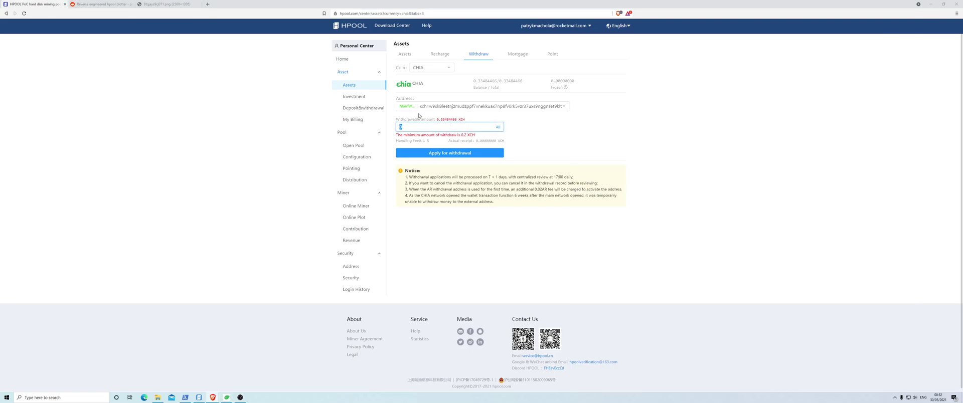
{"action": "key", "text": "alt+Tab"}
{"action": "triple_click", "coordinate": [886, 100]}
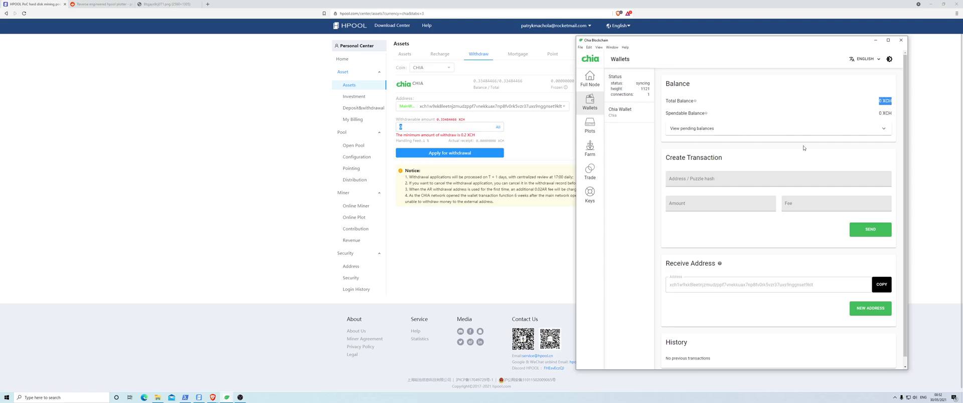
{"action": "left_click", "coordinate": [438, 129]}
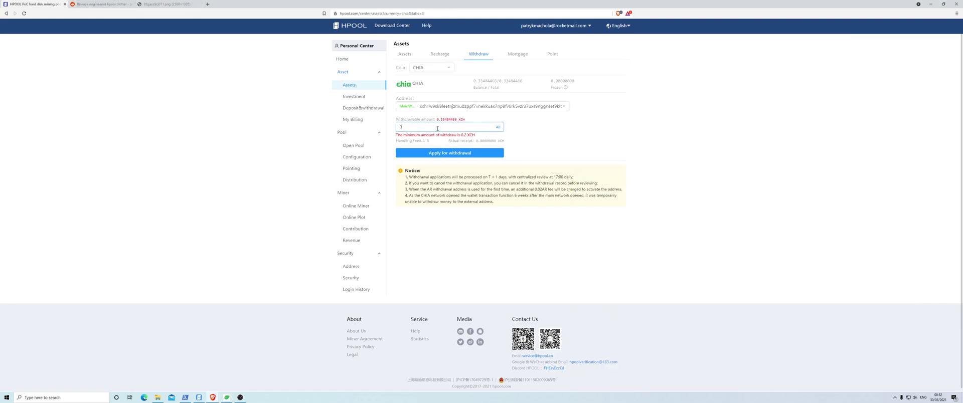
{"action": "double_click", "coordinate": [426, 172]}
{"action": "left_click_drag", "start_coordinate": [426, 174], "coordinate": [427, 178]}
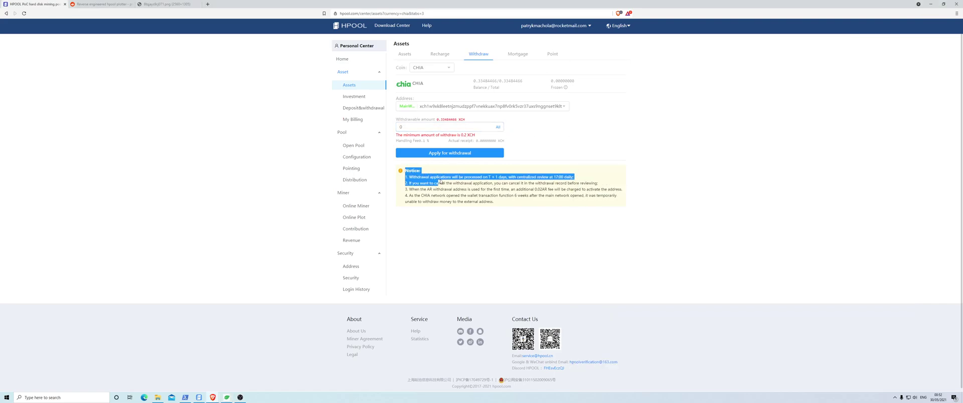
{"action": "left_click_drag", "start_coordinate": [442, 183], "coordinate": [569, 177]}
{"action": "left_click", "coordinate": [512, 174]}
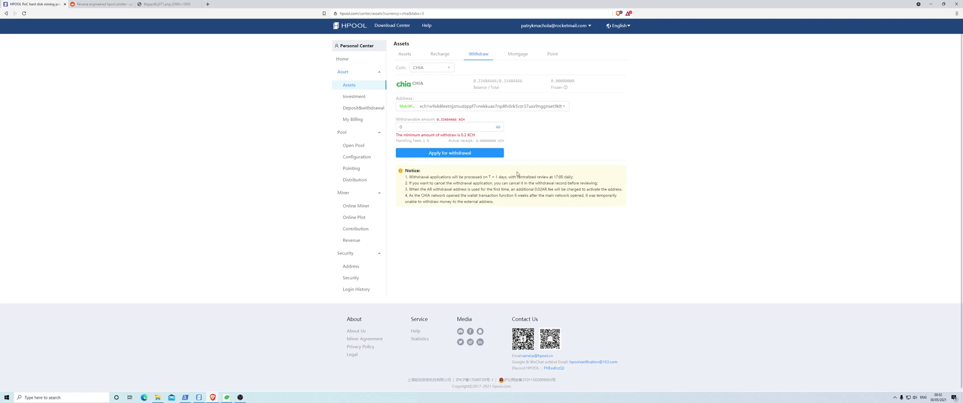
{"action": "left_click_drag", "start_coordinate": [488, 177], "coordinate": [505, 177]}
{"action": "right_click", "coordinate": [505, 179]}
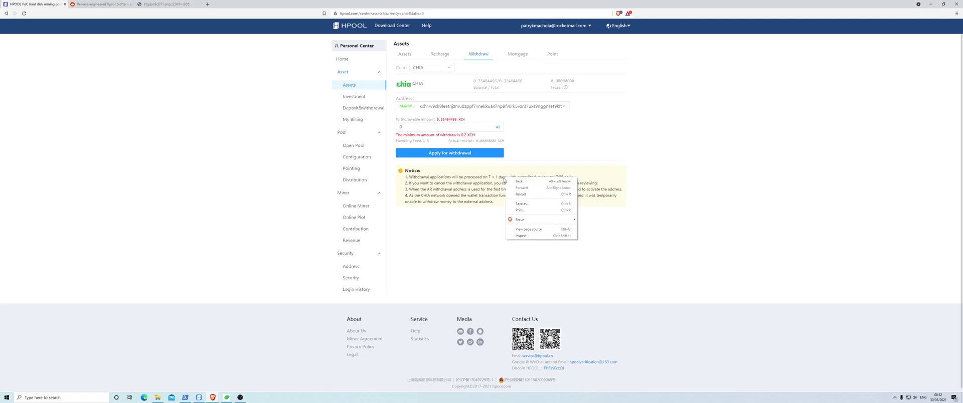
{"action": "left_click", "coordinate": [494, 176]}
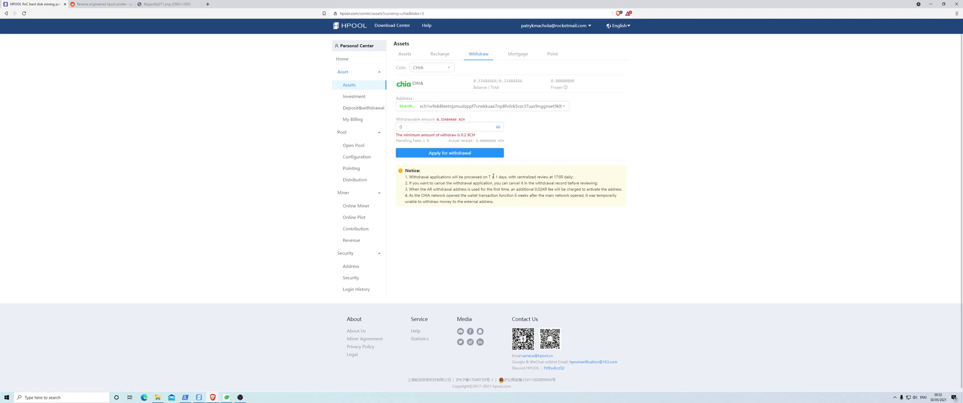
{"action": "left_click_drag", "start_coordinate": [508, 177], "coordinate": [526, 177]}
{"action": "left_click", "coordinate": [513, 177]}
{"action": "left_click_drag", "start_coordinate": [505, 189], "coordinate": [504, 183]}
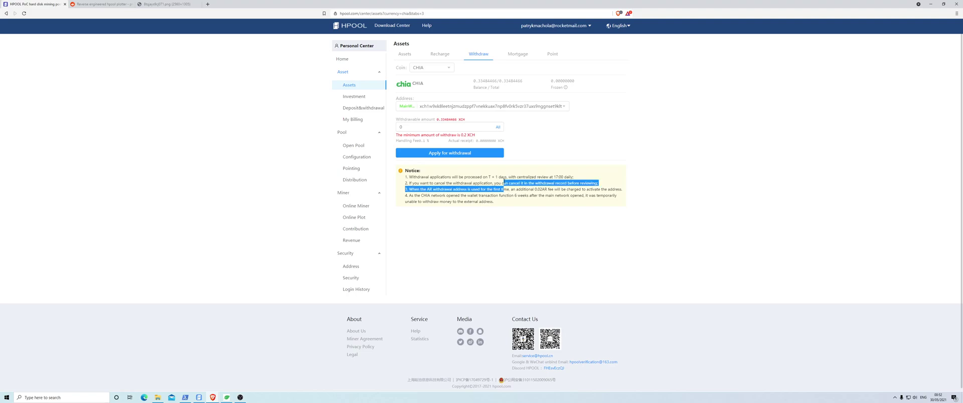
{"action": "left_click", "coordinate": [490, 181]}
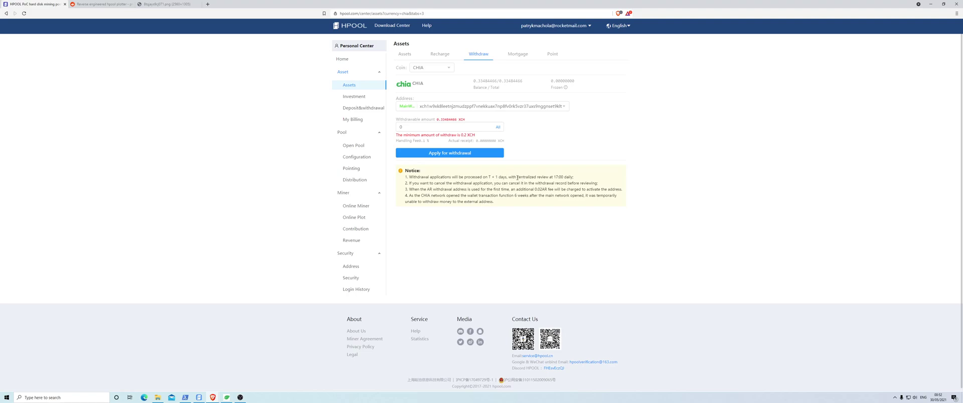
{"action": "mouse_move", "coordinate": [517, 178]}
{"action": "left_mouse_down"}
{"action": "mouse_move", "coordinate": [569, 178]}
{"action": "mouse_move", "coordinate": [479, 189]}
{"action": "left_mouse_up"}
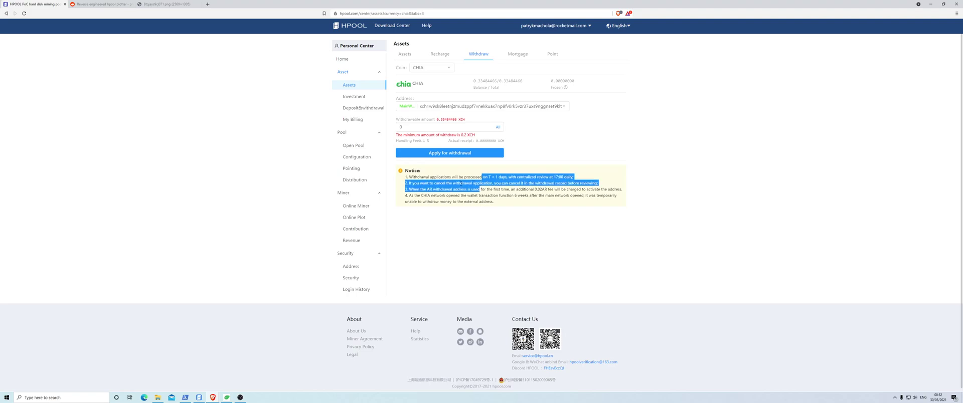
{"action": "left_click", "coordinate": [432, 179]}
{"action": "mouse_move", "coordinate": [409, 184]}
{"action": "left_mouse_down"}
{"action": "mouse_move", "coordinate": [533, 190]}
{"action": "mouse_move", "coordinate": [473, 190]}
{"action": "mouse_move", "coordinate": [500, 204]}
{"action": "mouse_move", "coordinate": [416, 179]}
{"action": "mouse_move", "coordinate": [457, 189]}
{"action": "left_mouse_up"}
{"action": "left_click_drag", "start_coordinate": [575, 177], "coordinate": [405, 178]}
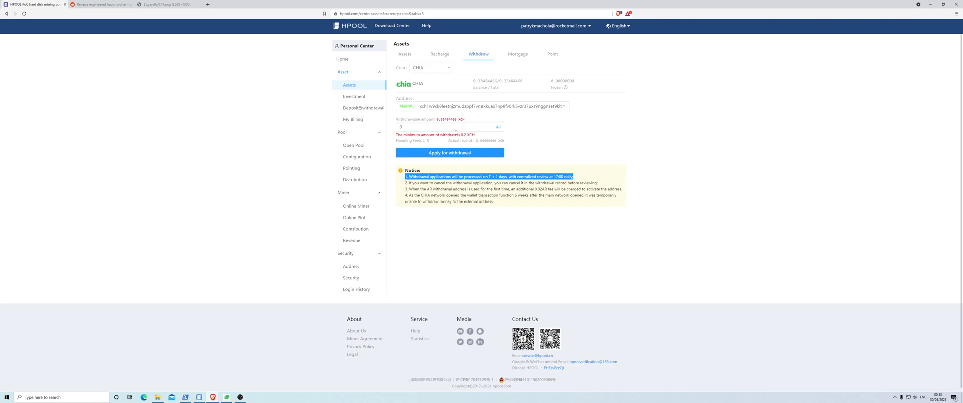
Step: Enter the full withdrawable amount 0.33484466 as the CHIA withdrawal amount
{"action": "double_click", "coordinate": [448, 120]}
{"action": "key", "text": "ctrl+c"}
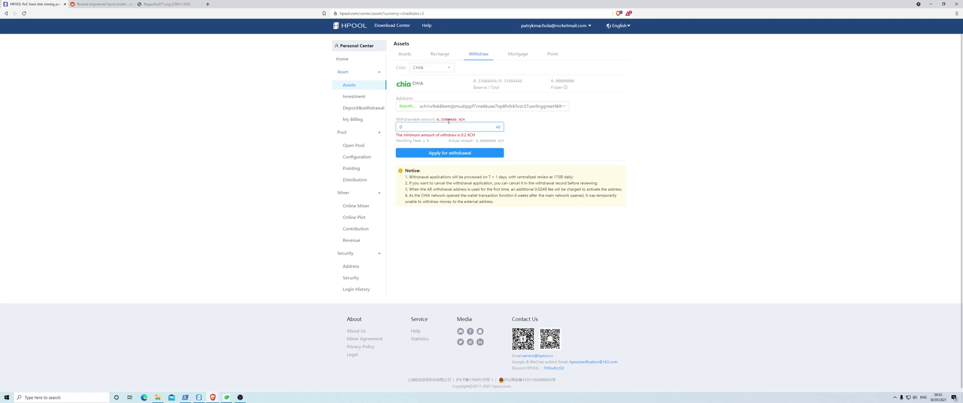
{"action": "left_click", "coordinate": [451, 129]}
{"action": "key", "text": "ctrl+v"}
{"action": "left_click", "coordinate": [515, 143]}
{"action": "left_click_drag", "start_coordinate": [478, 142], "coordinate": [502, 142]}
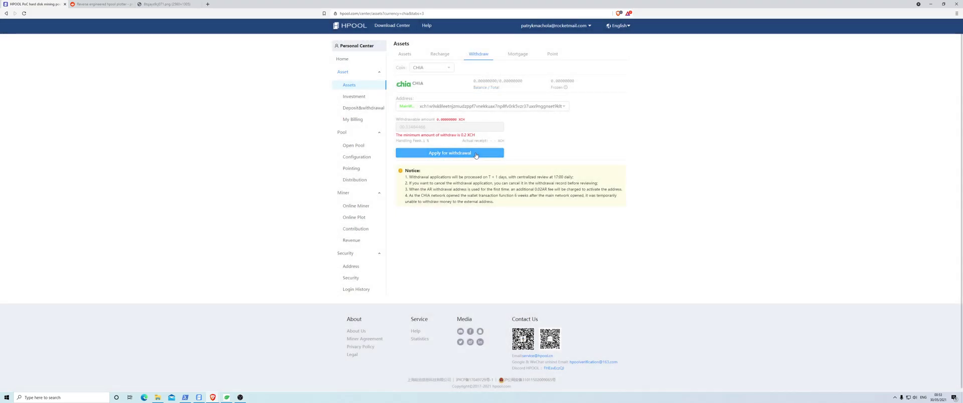
Step: Enter the Google verification code to submit, leaving the withdrawable amount at zero
{"action": "left_click", "coordinate": [476, 153]}
{"action": "type", "text": "8"}
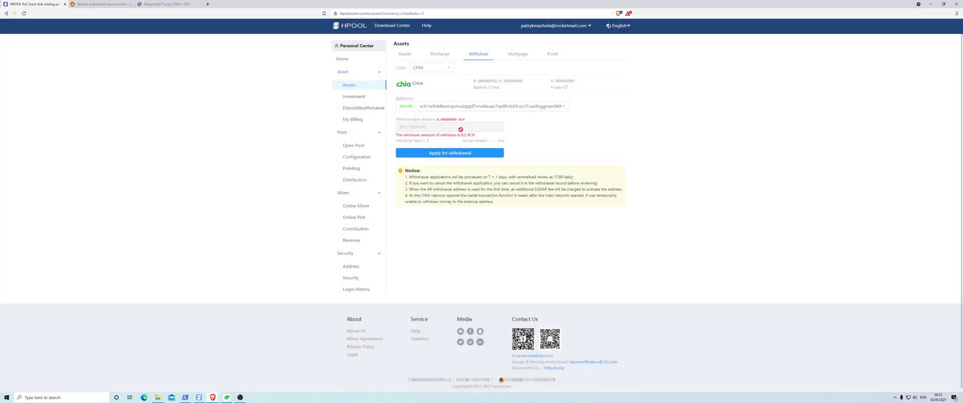
{"action": "left_click_drag", "start_coordinate": [436, 119], "coordinate": [468, 121]}
Step: Filter the Withdrawals record to CHIA and review the new Auditing and earlier Confirmed entries
{"action": "left_click", "coordinate": [361, 110]}
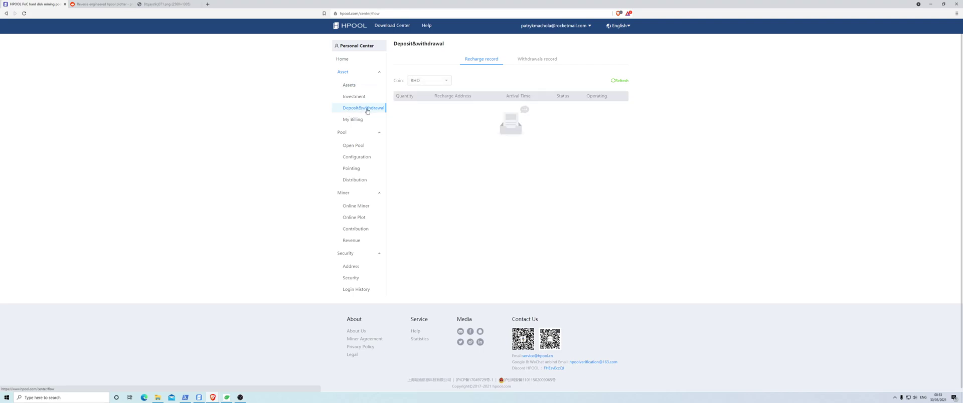
{"action": "left_click", "coordinate": [528, 62]}
{"action": "left_click", "coordinate": [440, 81]}
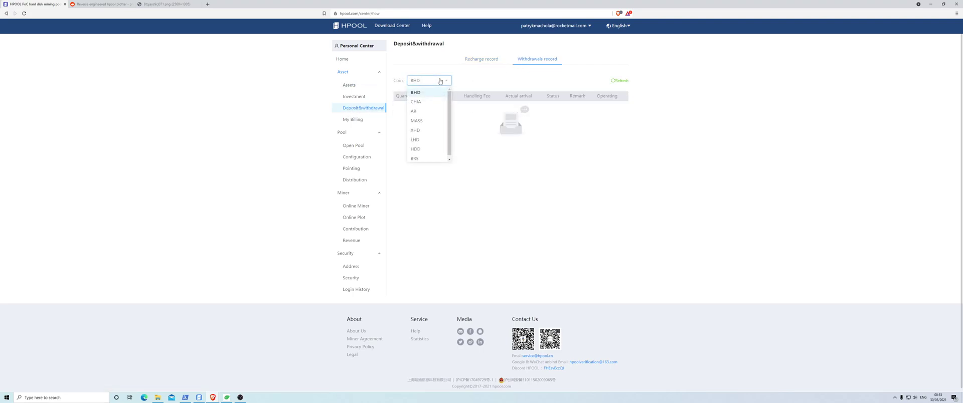
{"action": "left_click", "coordinate": [426, 105]}
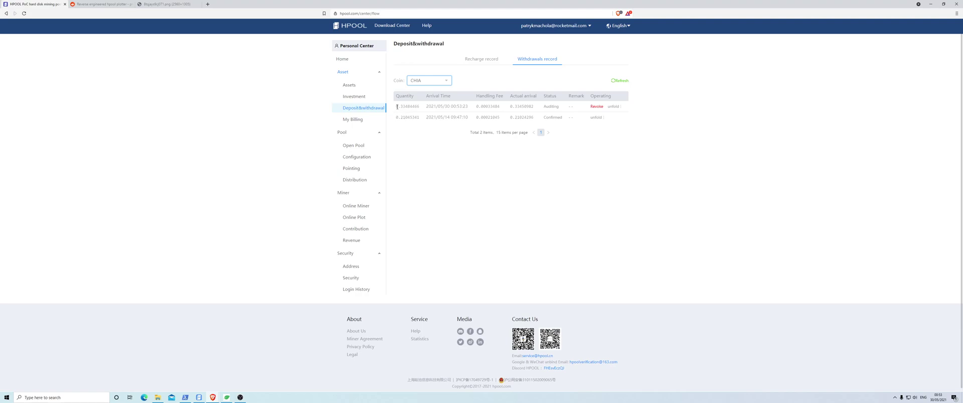
{"action": "mouse_move", "coordinate": [397, 107]}
{"action": "left_mouse_down"}
{"action": "mouse_move", "coordinate": [597, 116]}
{"action": "mouse_move", "coordinate": [580, 108]}
{"action": "left_mouse_up"}
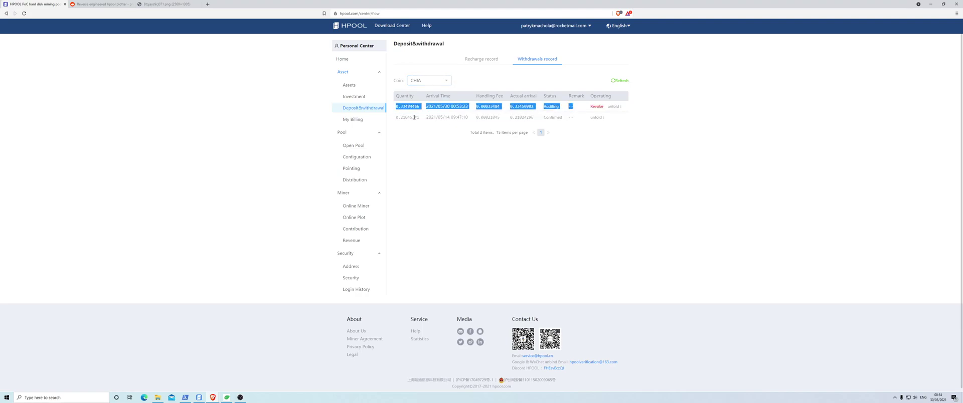
{"action": "left_click_drag", "start_coordinate": [395, 117], "coordinate": [577, 121]}
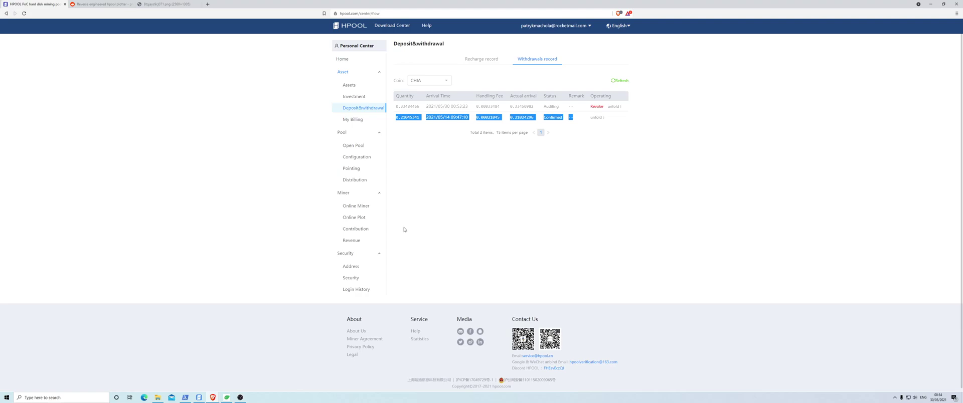
Step: In PowerShell, recall the previous plot manager command and change it to 'view'
{"action": "left_click", "coordinate": [192, 396]}
{"action": "key", "text": "Up"}
{"action": "key", "text": "BackSpace"}
{"action": "key", "text": "BackSpace"}
{"action": "key", "text": "BackSpace"}
{"action": "type", "text": "view"}
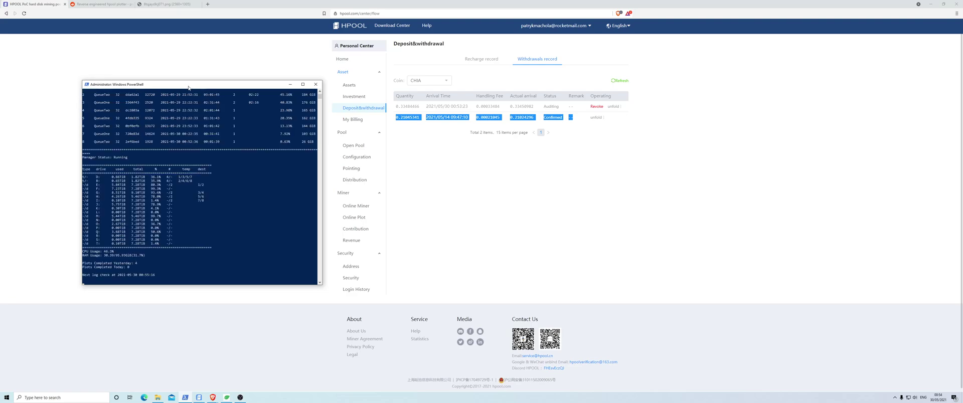
Step: Move and resize the PowerShell console so the plot manager view table fits, then bring up OBS
{"action": "left_click_drag", "start_coordinate": [188, 87], "coordinate": [443, 130]}
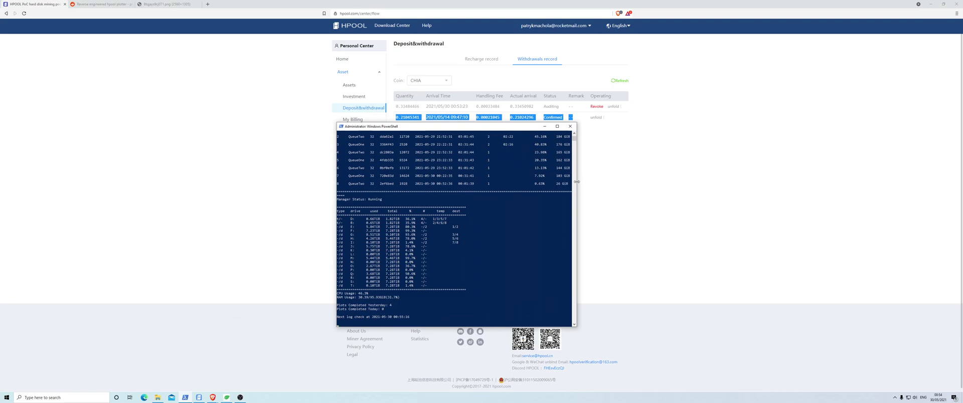
{"action": "mouse_move", "coordinate": [577, 184]}
{"action": "left_mouse_down"}
{"action": "mouse_move", "coordinate": [733, 175]}
{"action": "mouse_move", "coordinate": [684, 171]}
{"action": "left_mouse_up"}
{"action": "scroll", "coordinate": [602, 162], "scroll_direction": "up", "scroll_amount": 1}
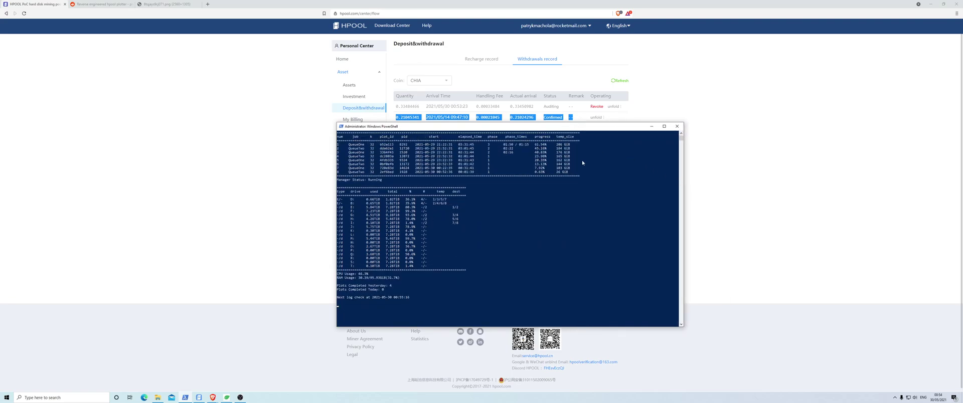
{"action": "left_click_drag", "start_coordinate": [685, 229], "coordinate": [620, 229]}
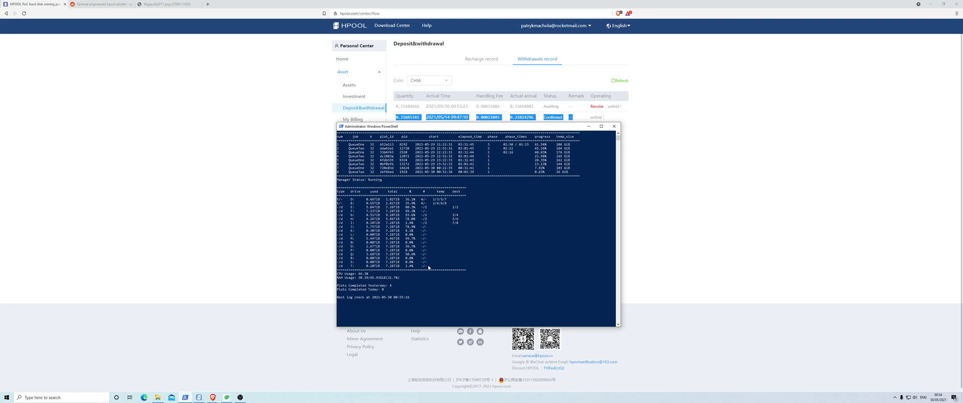
{"action": "left_click", "coordinate": [240, 397]}
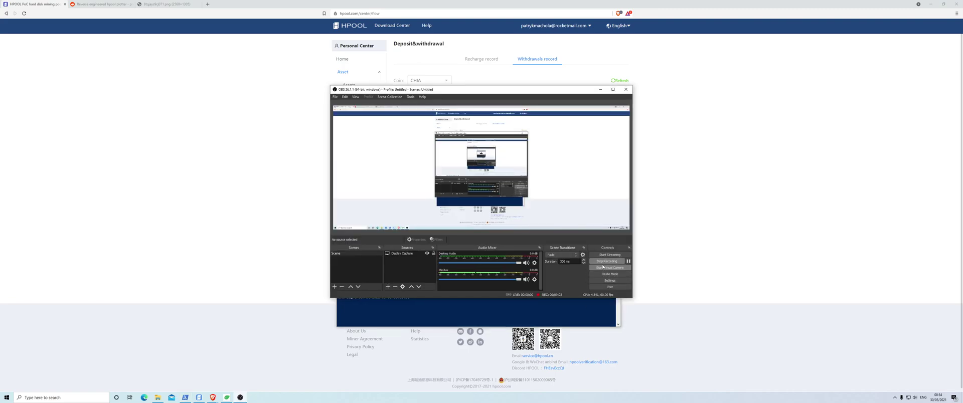